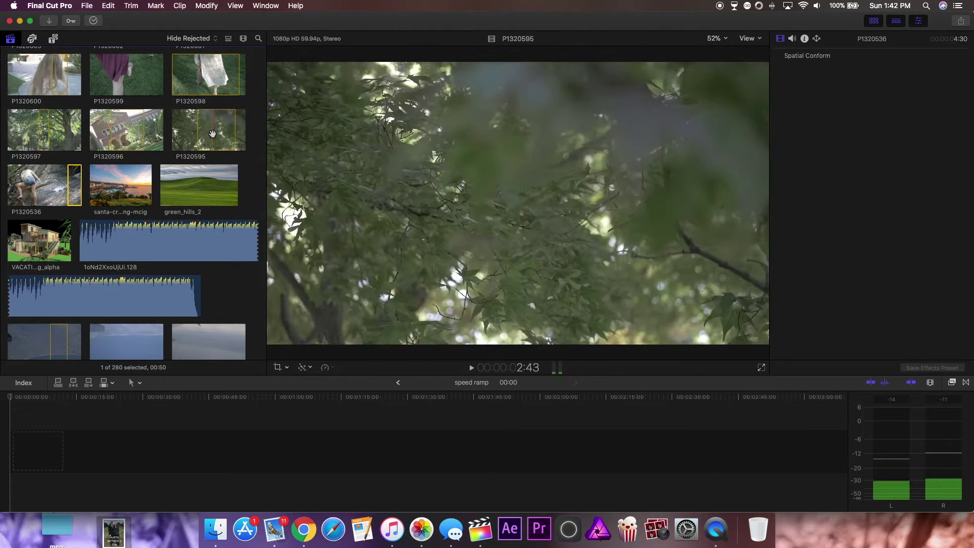
# Add tree clip P1320595 to the timeline and blade its speed near 01:05 into two Normal (100%) sections.
pyautogui.moveTo(205, 132); pyautogui.dragTo(55, 451)
pyautogui.hotkey('shift', 'z')
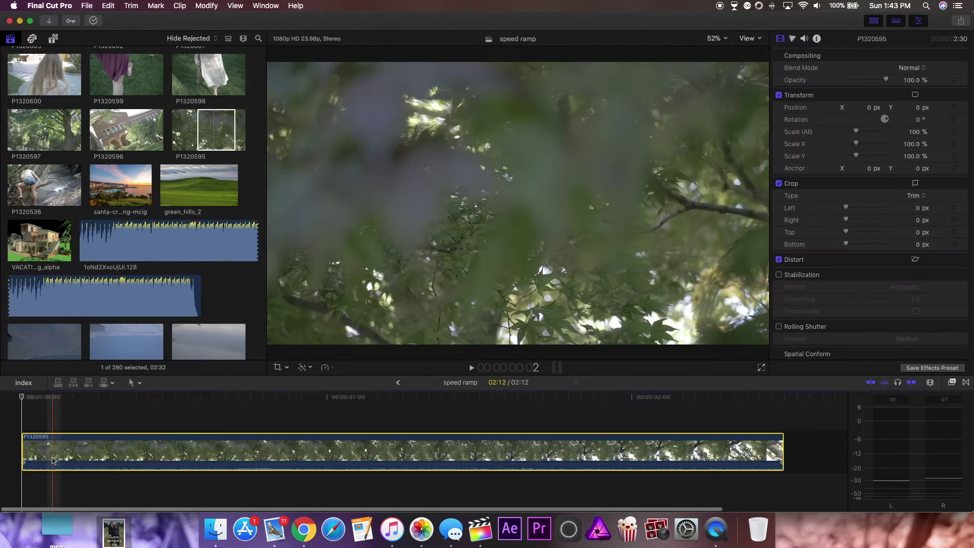
pyautogui.press('space')
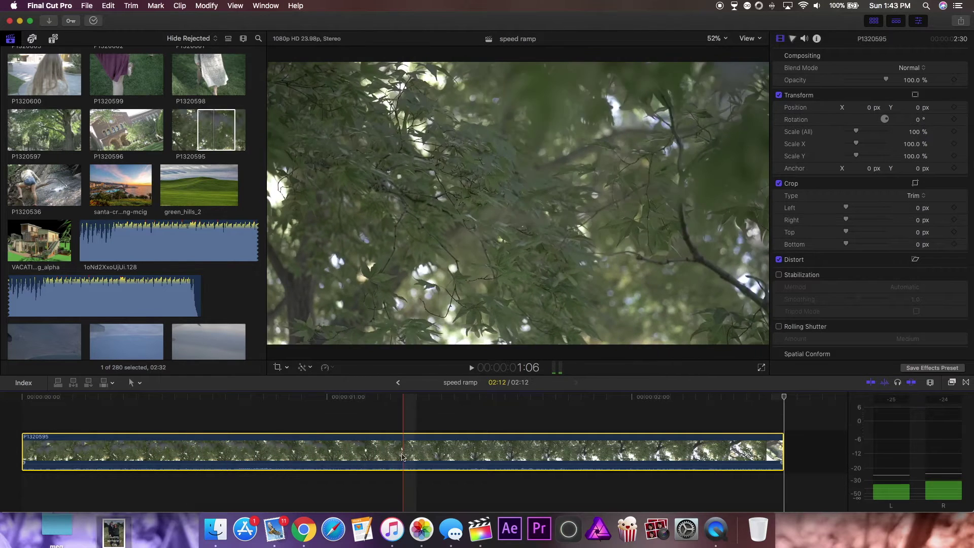
pyautogui.click(352, 451)
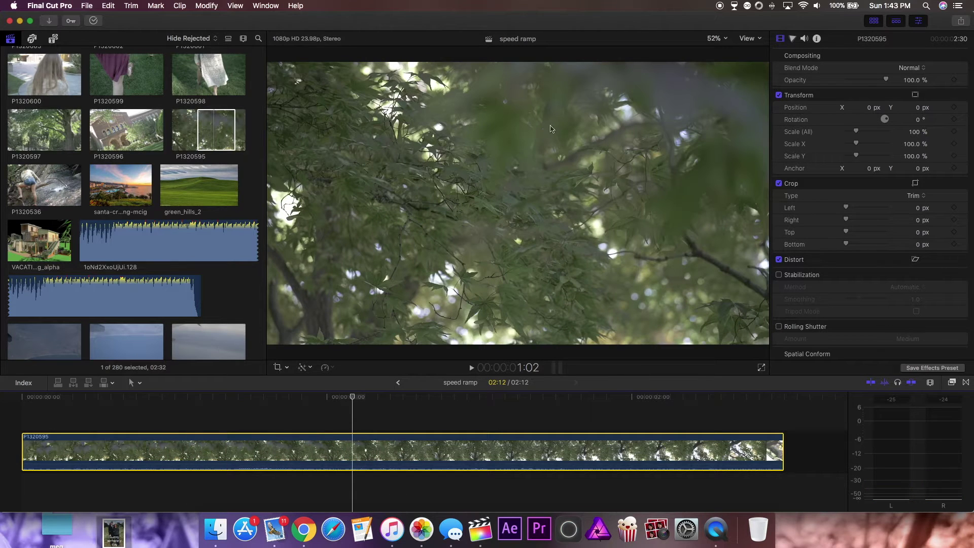
pyautogui.press('Home')
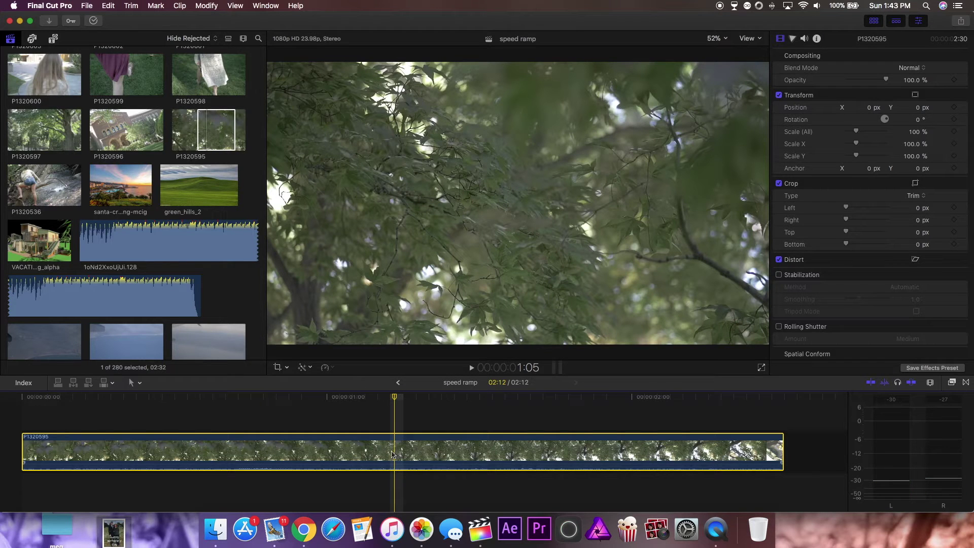
pyautogui.hotkey('shift', 'b')
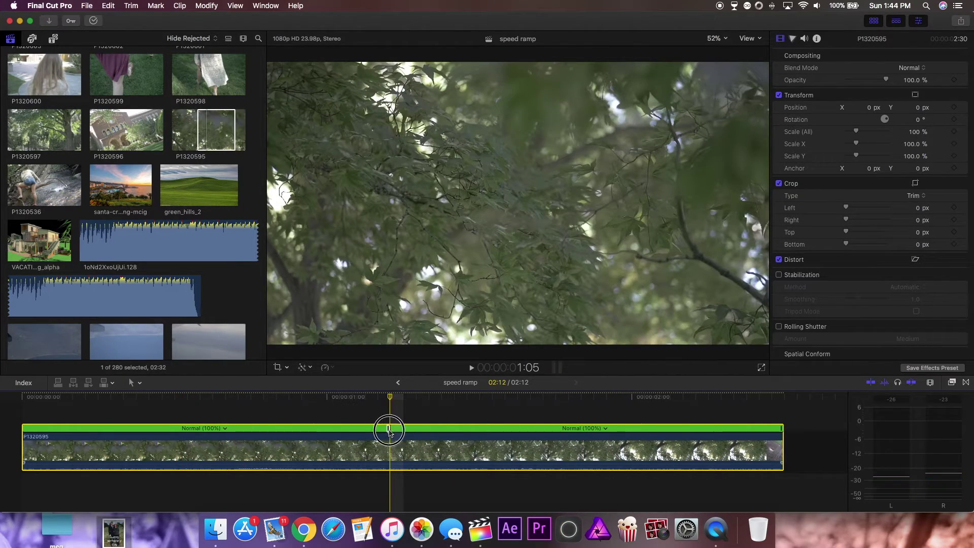
# Test and undo a slowdown, then slow a later middle section of P1320595 to 45% (project 03:01).
pyautogui.moveTo(388, 432); pyautogui.dragTo(452, 437)
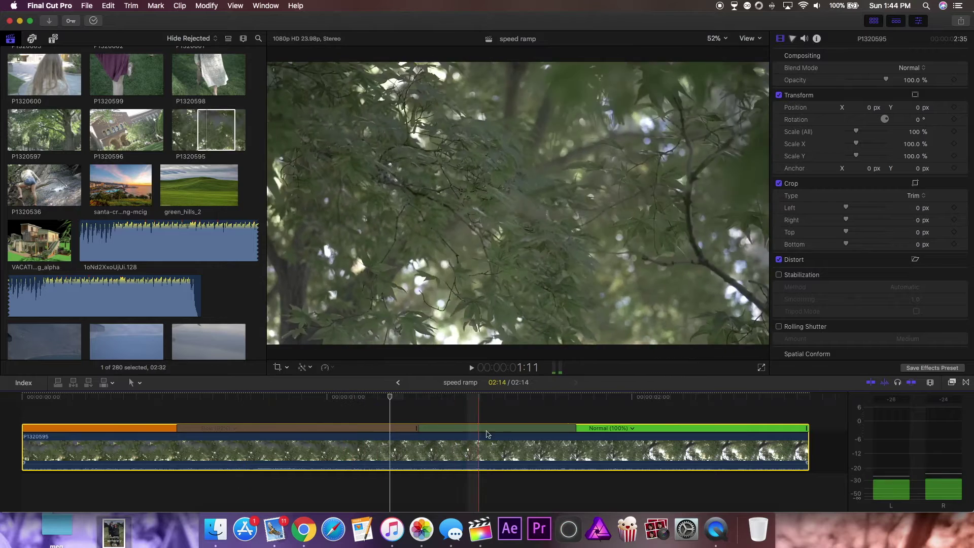
pyautogui.hotkey('shift', 'n')
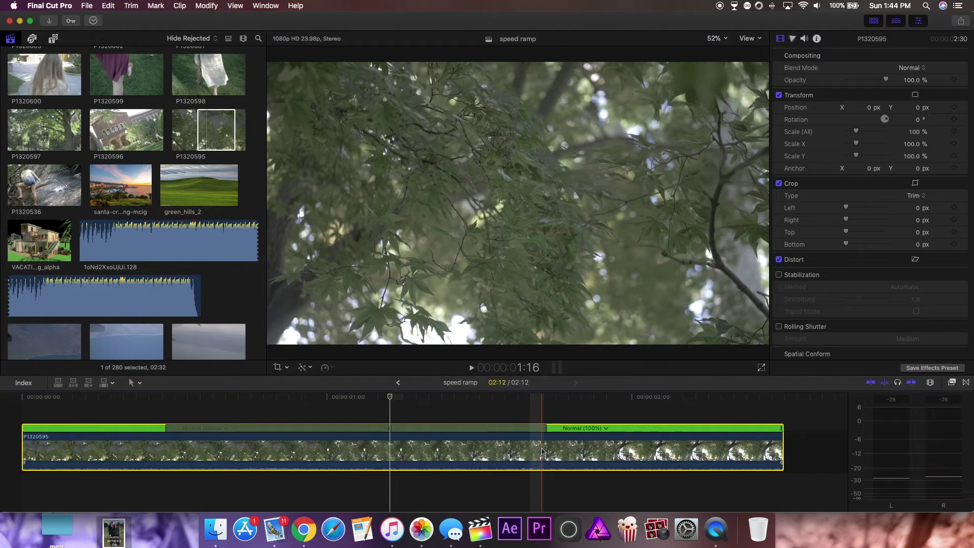
pyautogui.click(533, 451)
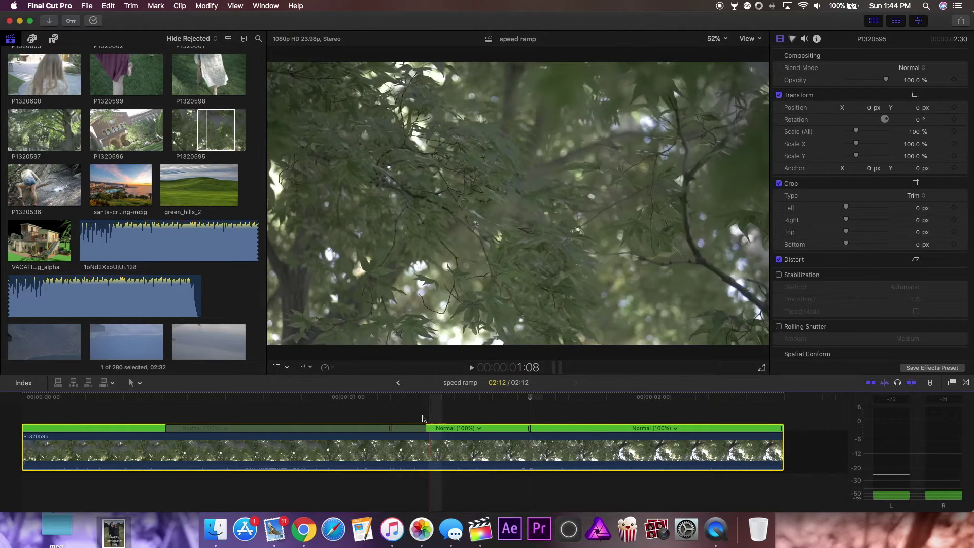
pyautogui.hscroll(2, 445, 441)
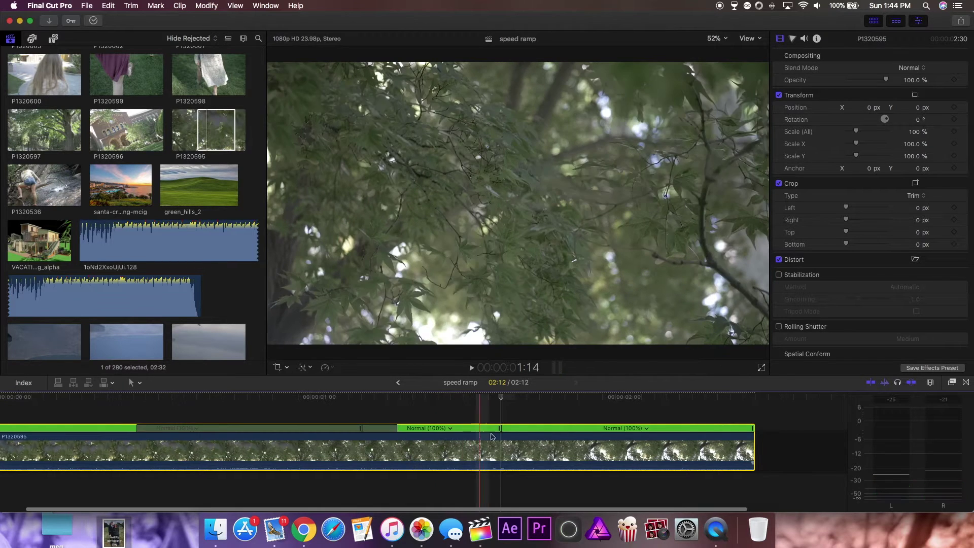
pyautogui.moveTo(500, 430); pyautogui.dragTo(856, 442)
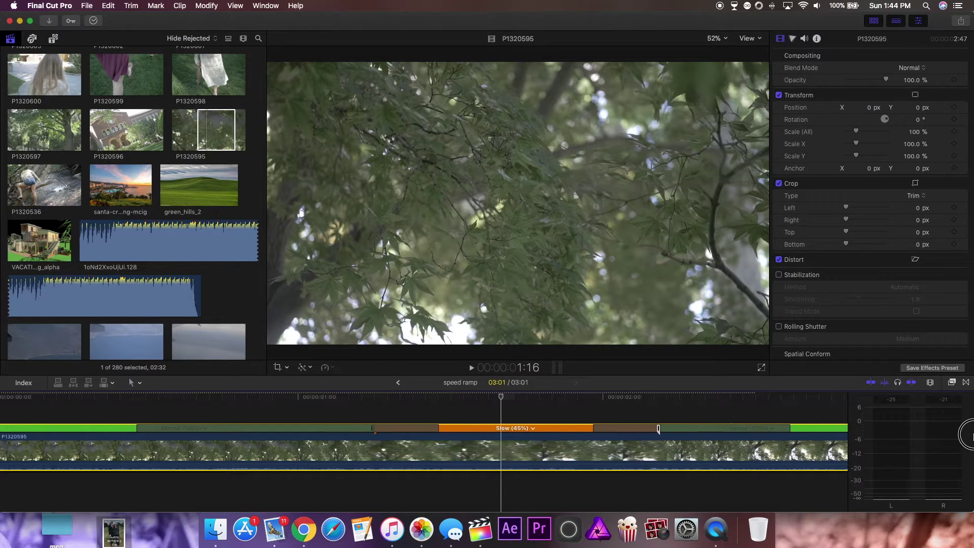
# Drag the middle speed section of P1320595 to Slow (40%) and play it back, making the project 03:04.
pyautogui.moveTo(660, 429); pyautogui.dragTo(729, 431)
pyautogui.click(551, 428)
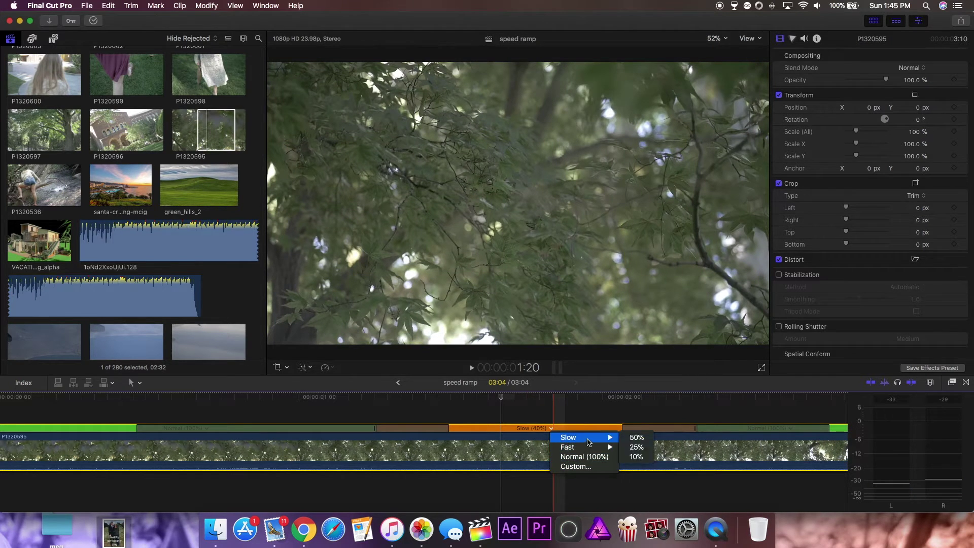
pyautogui.click(587, 420)
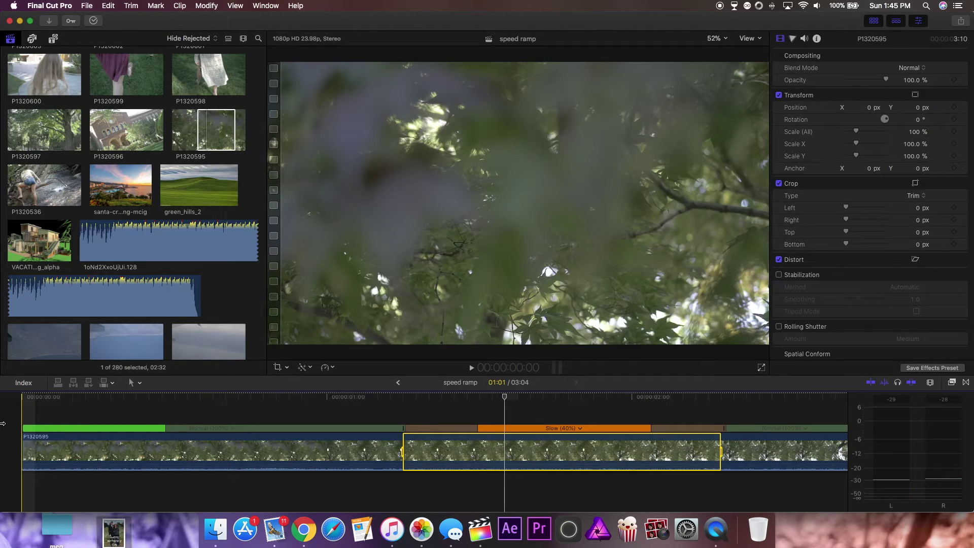
pyautogui.press('space')
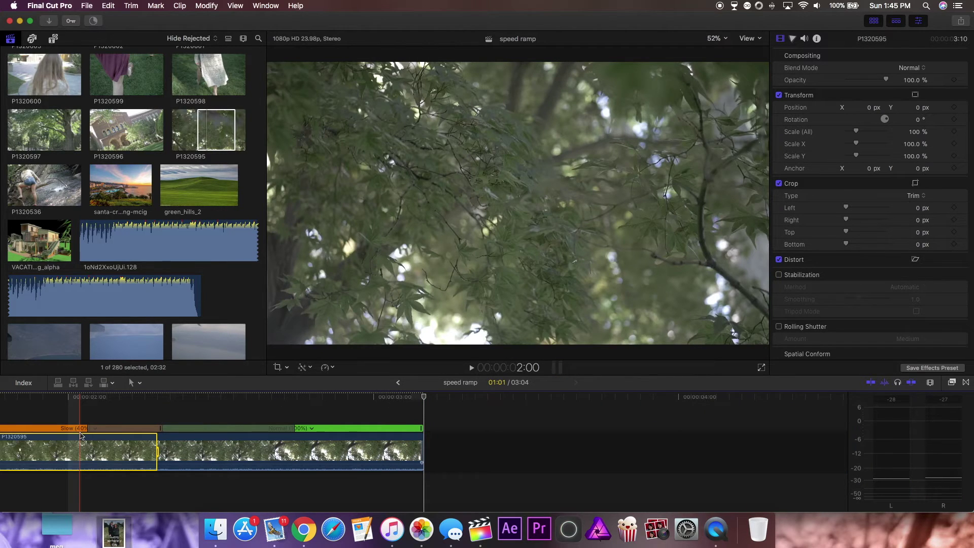
# Make the tree clip's first and last sections fast around the 40% middle, shortening the project to 01:09.
pyautogui.hscroll(-10, 405, 442)
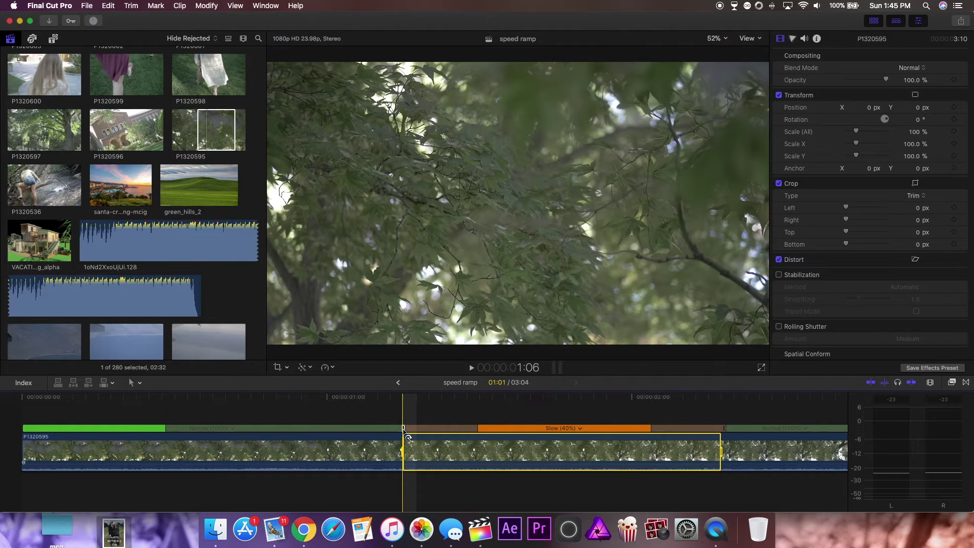
pyautogui.moveTo(404, 430); pyautogui.dragTo(68, 429)
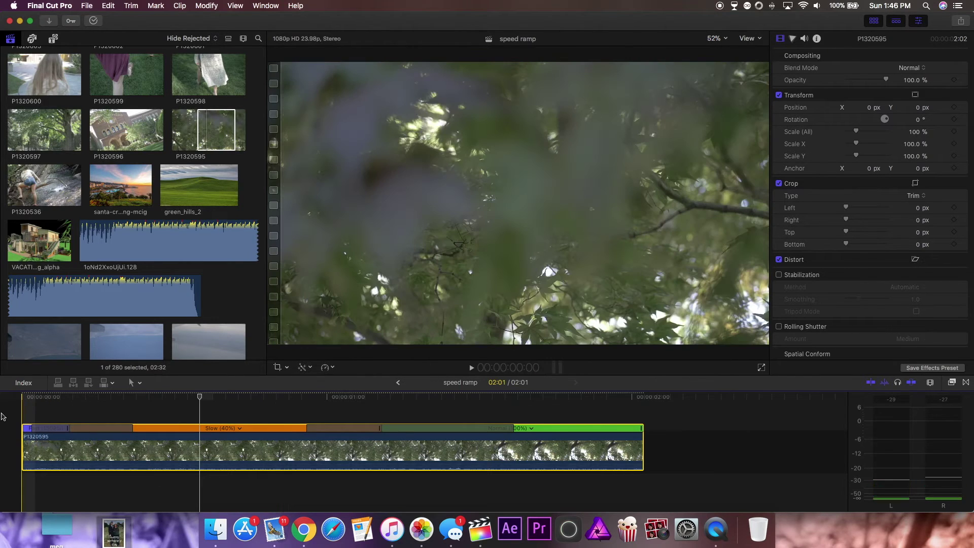
pyautogui.press('space')
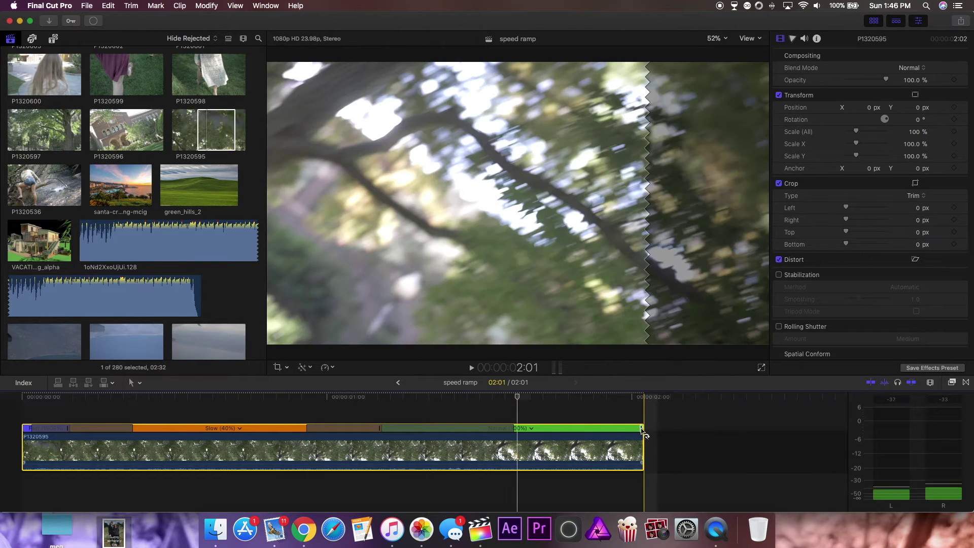
pyautogui.moveTo(642, 431); pyautogui.dragTo(427, 433)
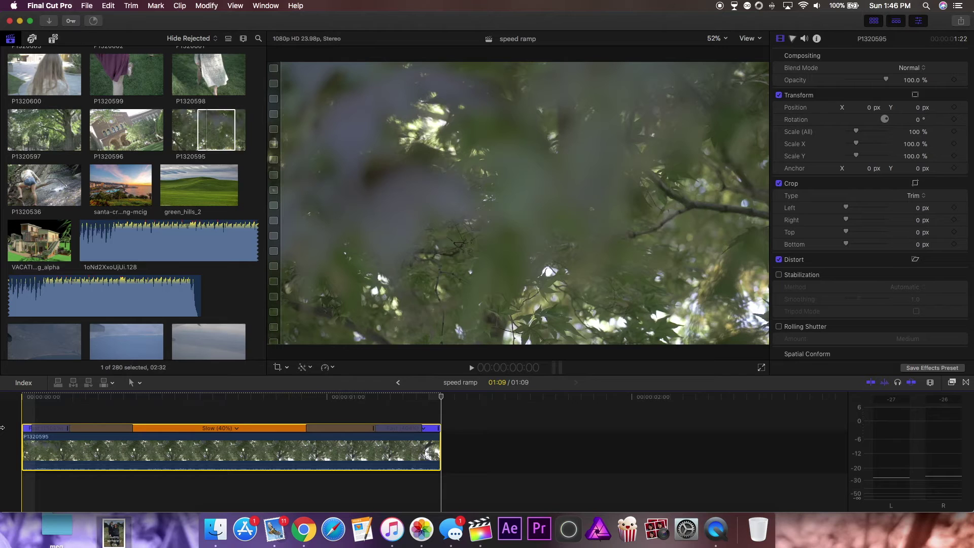
pyautogui.press('space')
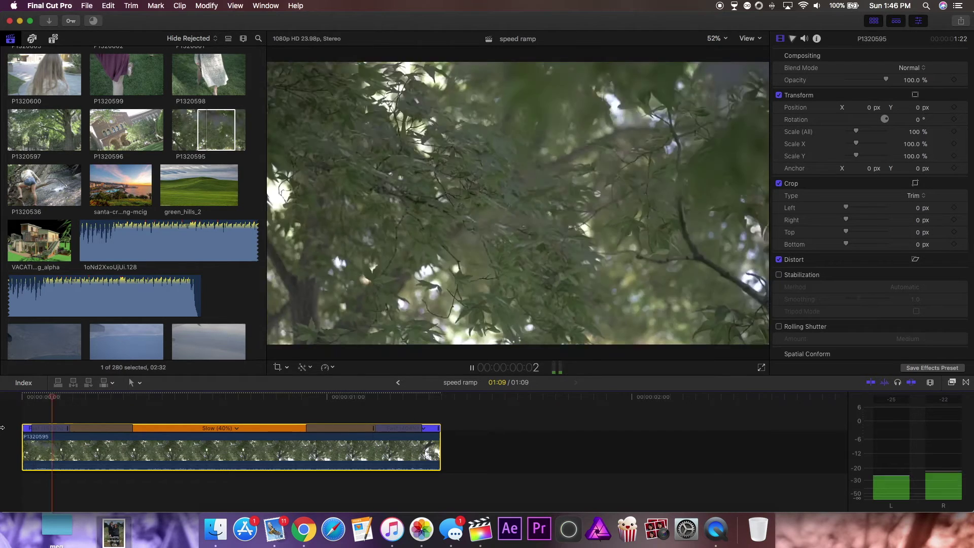
pyautogui.scroll(-5, 121, 318)
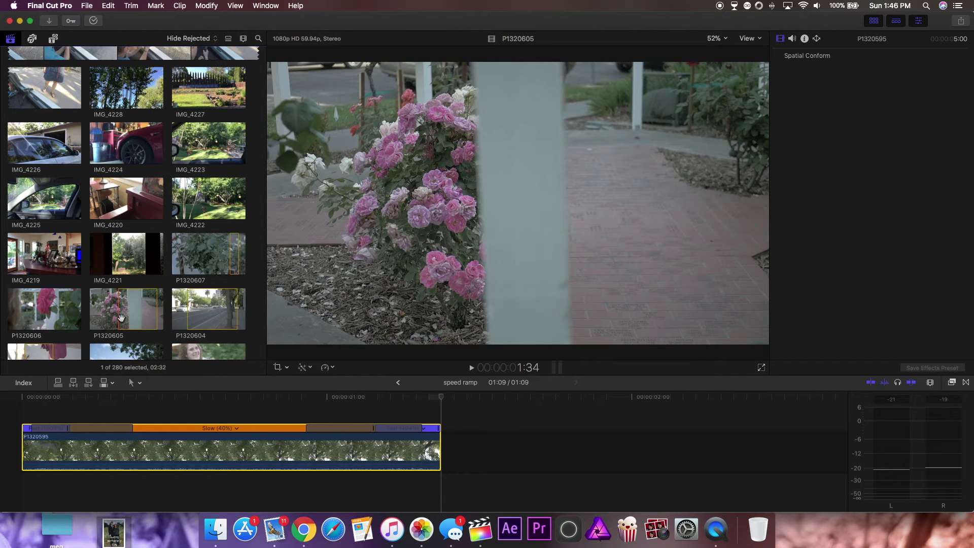
# Append rose clip P1320605 after the tree clip and speed up its opening section (project 02:21).
pyautogui.press('e')
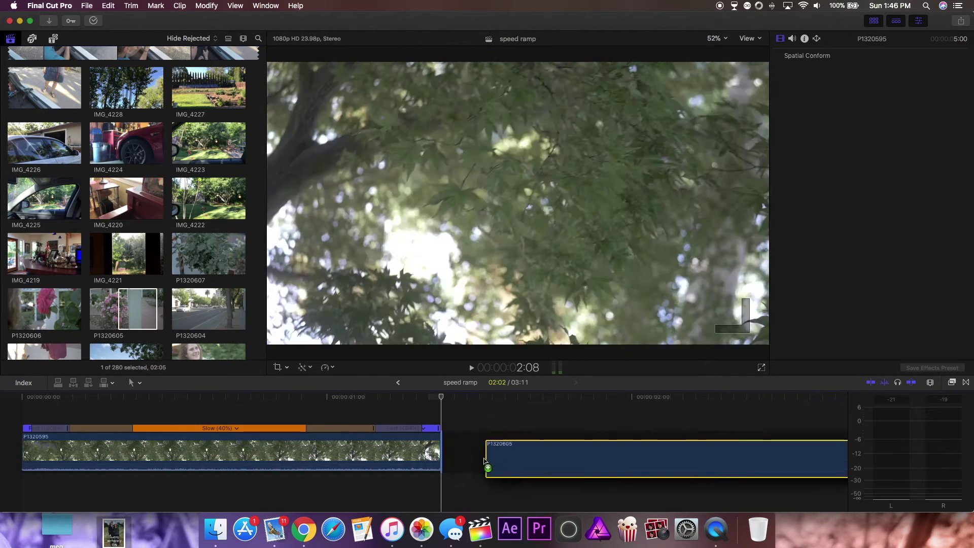
pyautogui.hscroll(5, 523, 455)
pyautogui.hscroll(2, 523, 455)
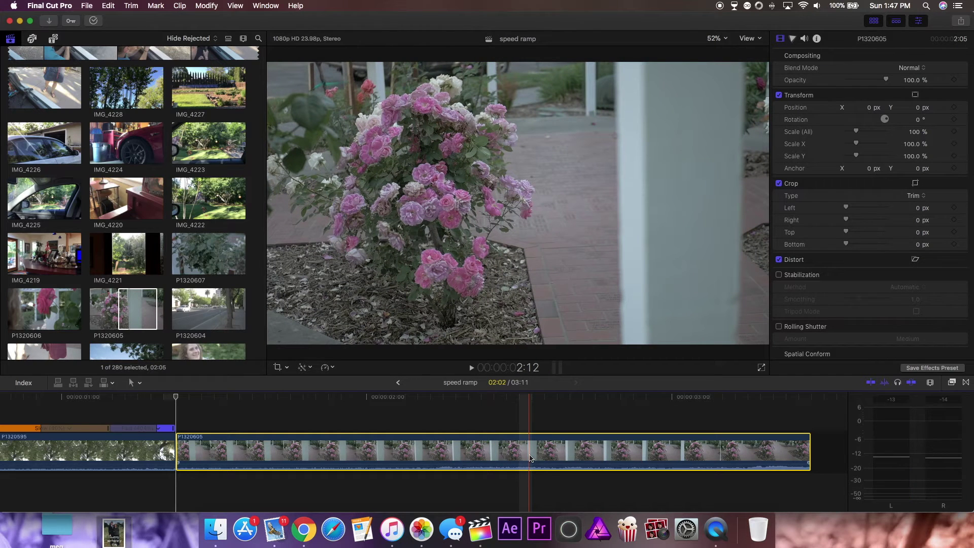
pyautogui.press('super+r')
pyautogui.moveTo(517, 429); pyautogui.dragTo(247, 435)
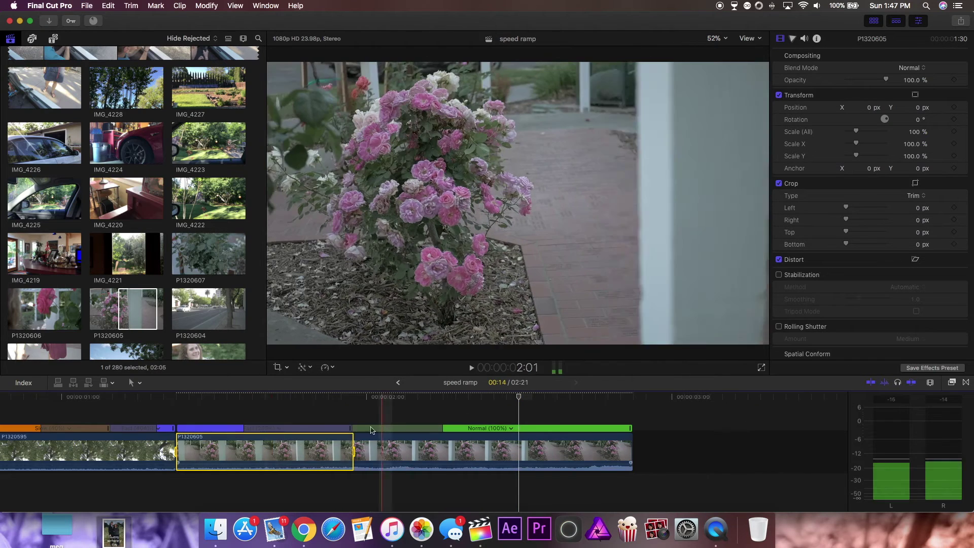
# Set the rose clip's opening section to a Custom speed rate of 2000%, shortening the project to 02:10.
pyautogui.moveTo(348, 426); pyautogui.dragTo(337, 428)
pyautogui.click(273, 431)
pyautogui.click(302, 465)
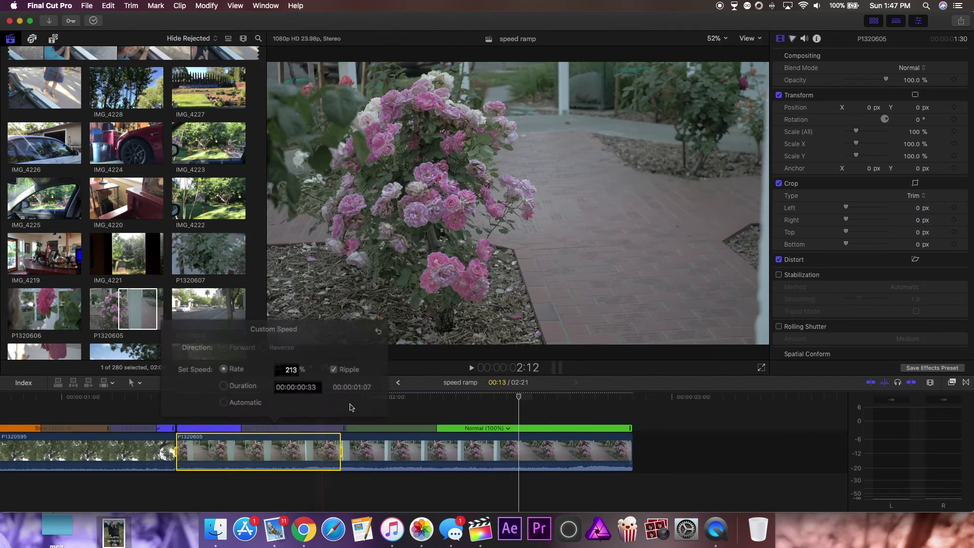
pyautogui.doubleClick(291, 372)
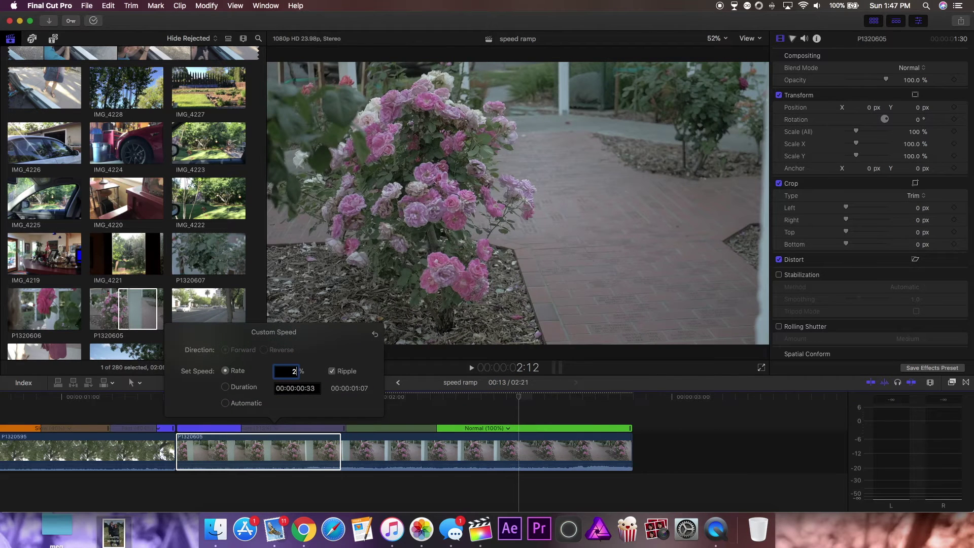
pyautogui.press('Return')
pyautogui.click(606, 446)
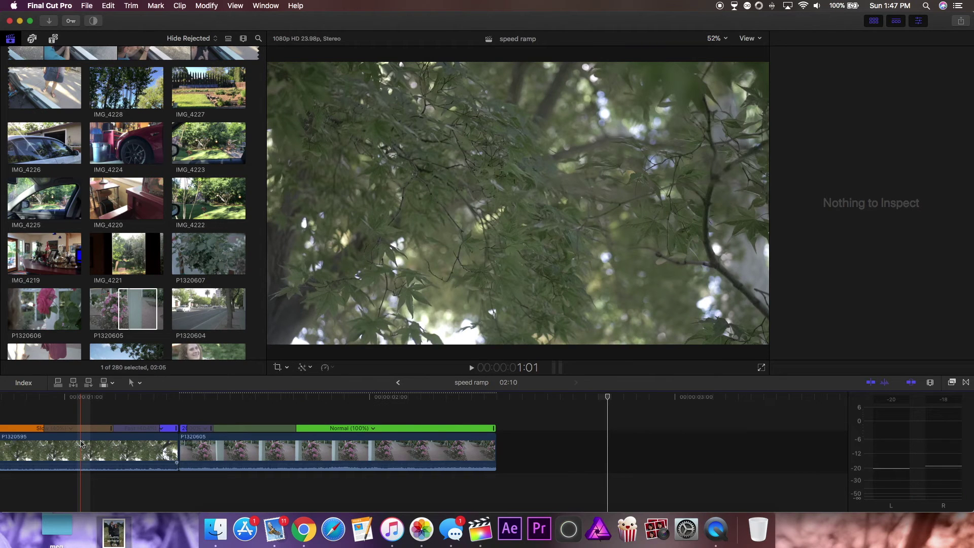
# Slow the rose clip's final section to 63%, then play the whole sequence and return to the start.
pyautogui.press('space')
pyautogui.press('cmd+4')
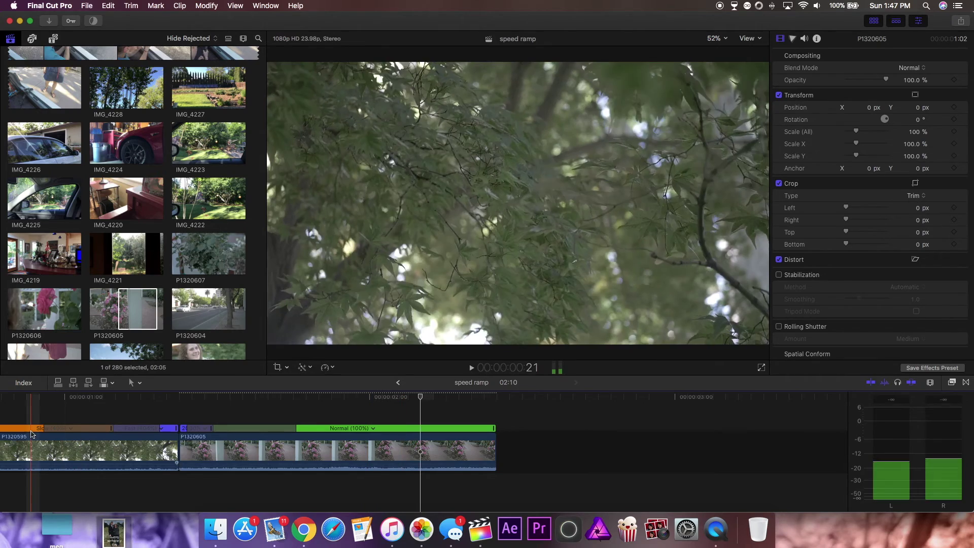
pyautogui.moveTo(494, 429); pyautogui.dragTo(674, 434)
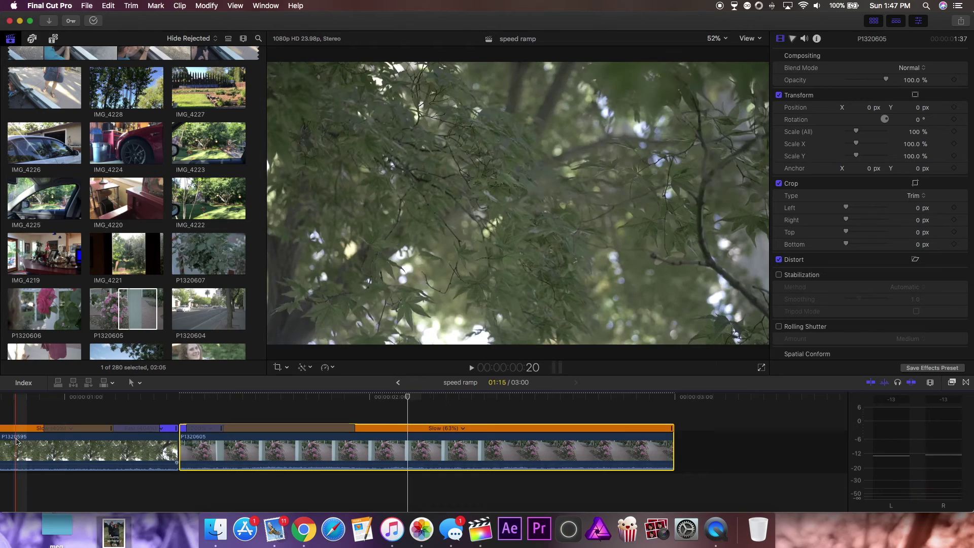
pyautogui.press('space')
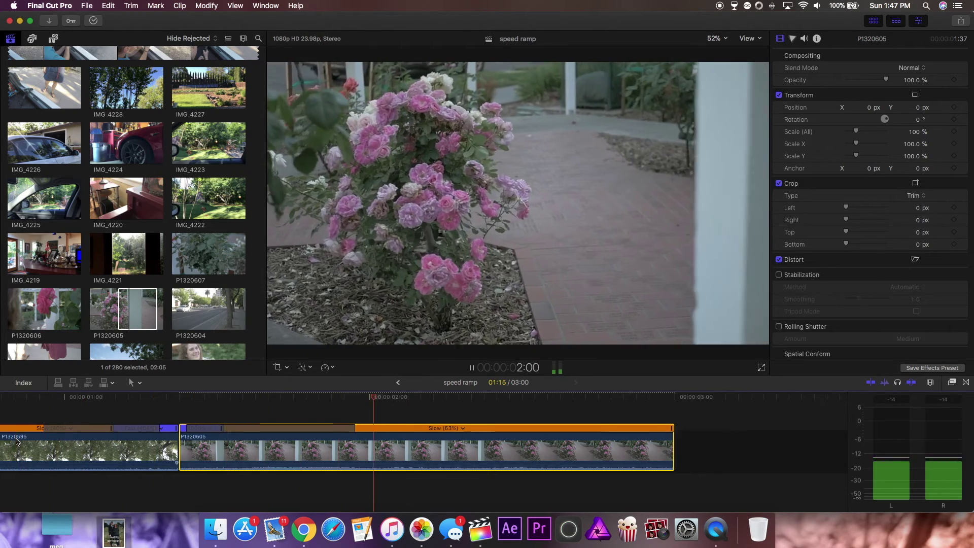
pyautogui.hotkey('shift', 'z')
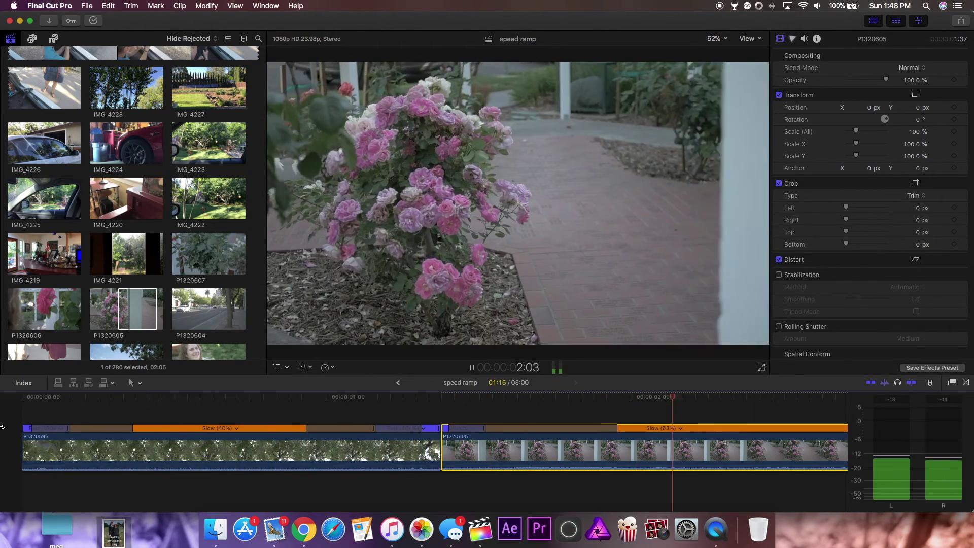
pyautogui.press('space')
pyautogui.press('Home')
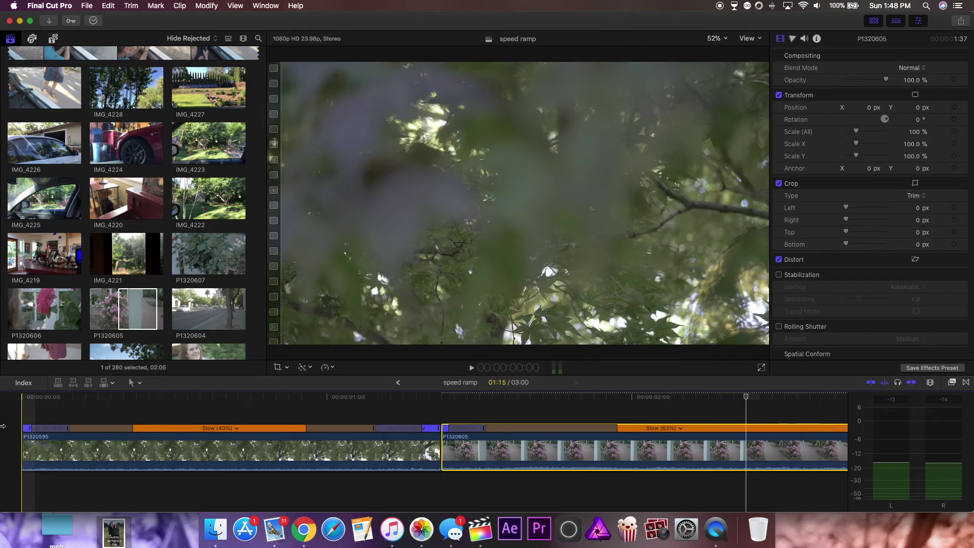